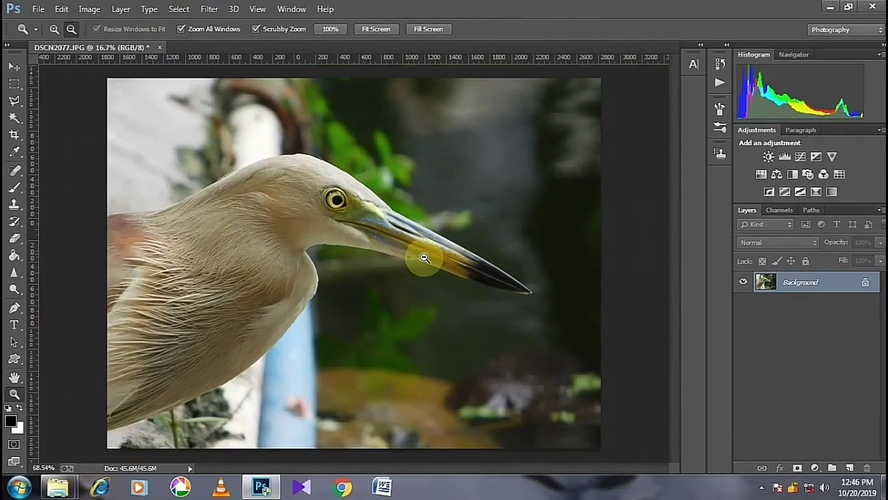
- Duplicate the Background layer of the bird photo onto a new layer
{"action": "mouse_move", "coordinate": [188, 214]}
{"action": "left_mouse_down"}
{"action": "mouse_move", "coordinate": [242, 205]}
{"action": "mouse_move", "coordinate": [199, 224]}
{"action": "left_mouse_up"}
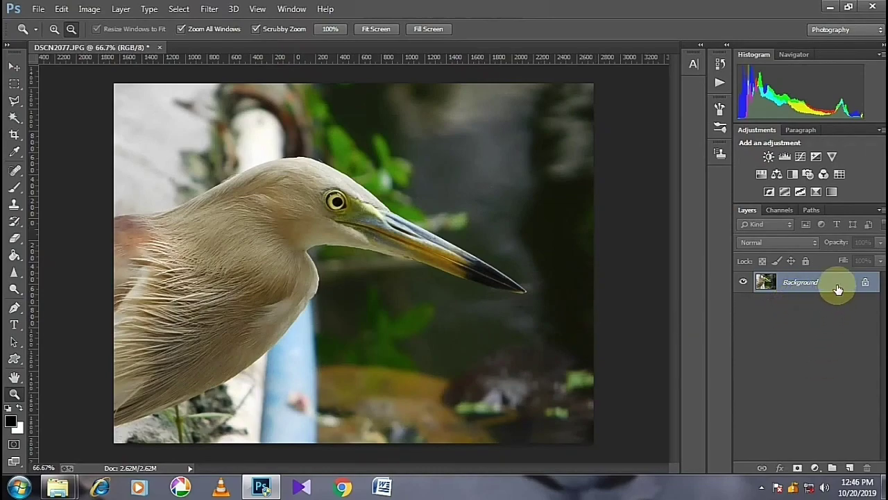
{"action": "left_click_drag", "start_coordinate": [837, 288], "coordinate": [850, 468]}
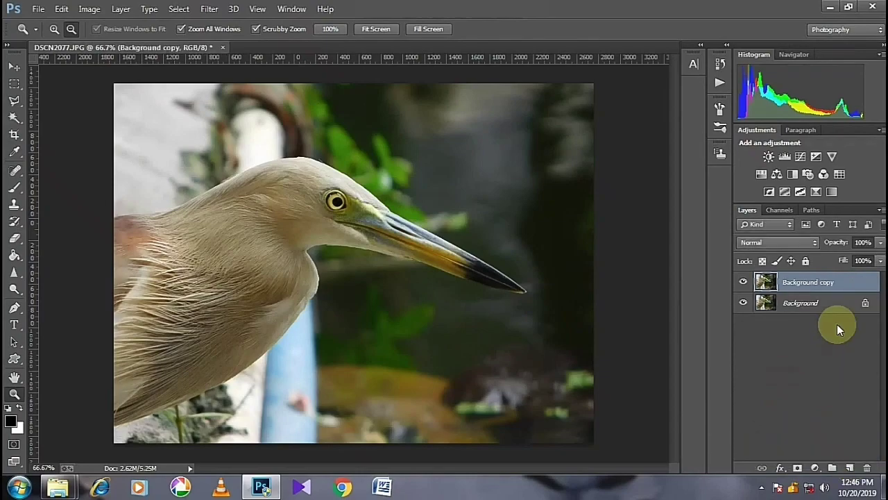
{"action": "key", "text": "ctrl+z"}
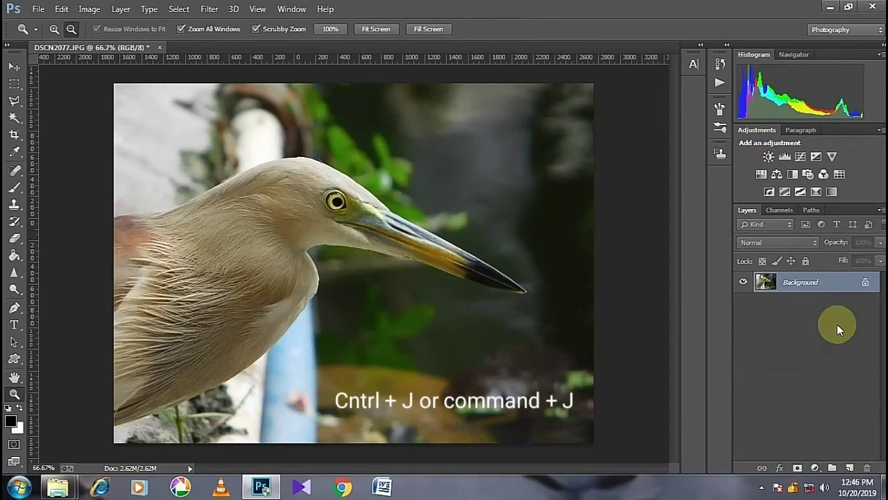
{"action": "key", "text": "ctrl+j"}
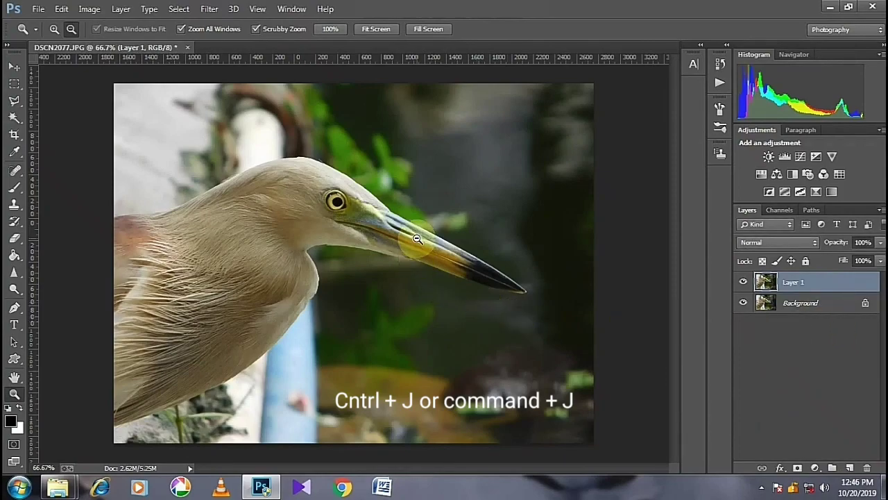
- Start a new Quick Selection with brush size 45 along the bird's back, head and upper beak
{"action": "mouse_move", "coordinate": [327, 219]}
{"action": "left_mouse_down"}
{"action": "mouse_move", "coordinate": [358, 210]}
{"action": "mouse_move", "coordinate": [340, 209]}
{"action": "left_mouse_up"}
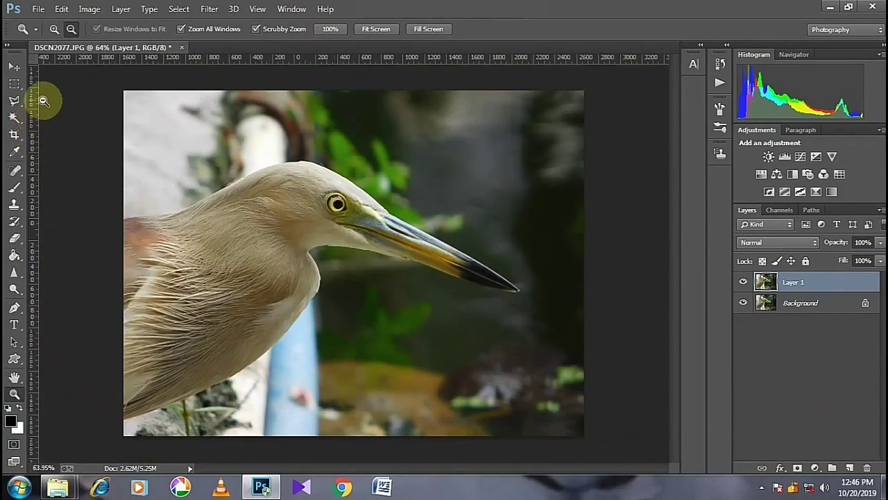
{"action": "left_click", "coordinate": [13, 120]}
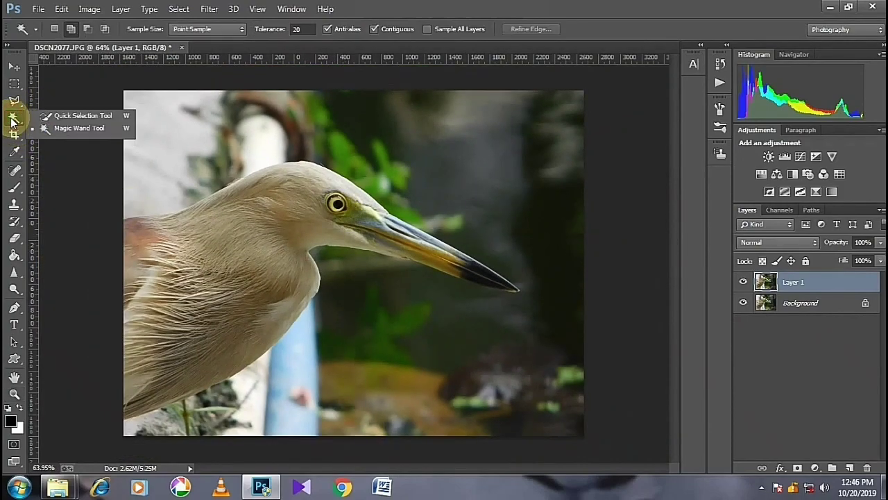
{"action": "left_click", "coordinate": [70, 118]}
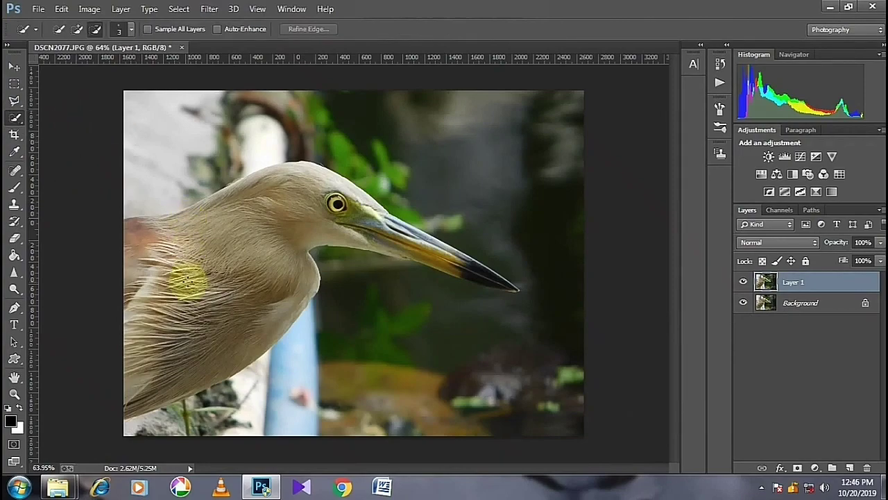
{"action": "scroll", "coordinate": [188, 281], "scroll_direction": "up", "scroll_amount": 3}
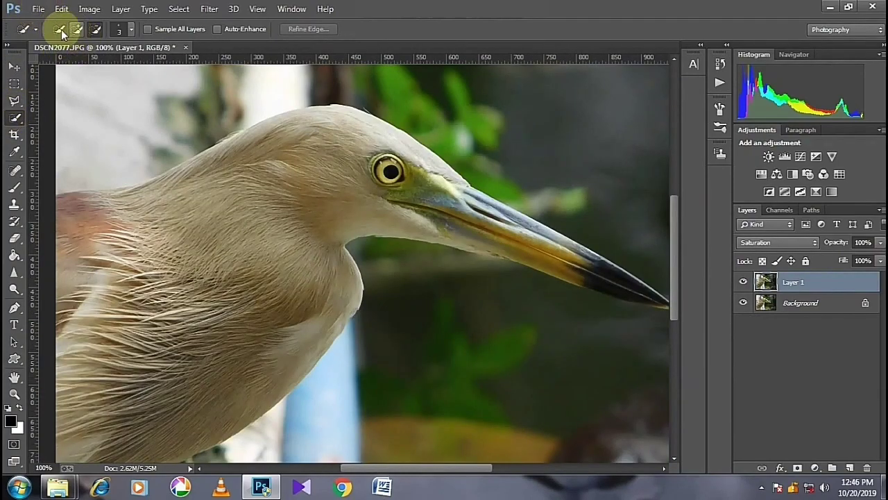
{"action": "left_click", "coordinate": [59, 29]}
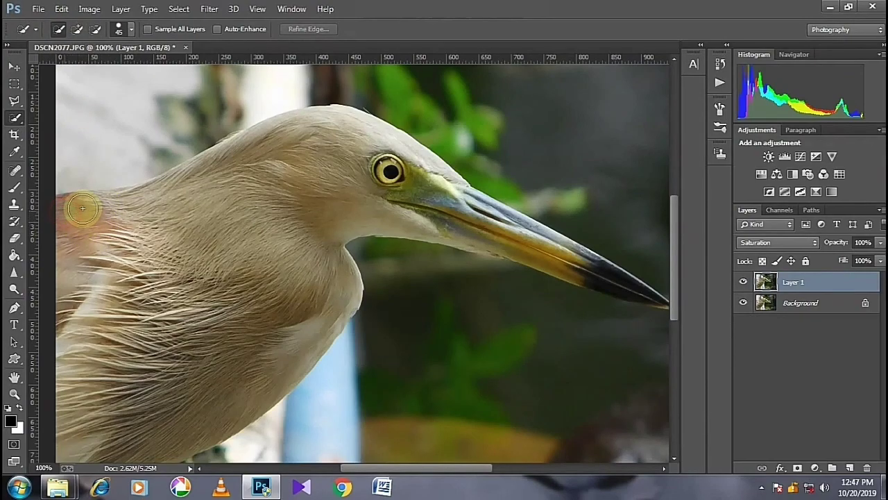
{"action": "mouse_move", "coordinate": [119, 205]}
{"action": "left_mouse_down"}
{"action": "mouse_move", "coordinate": [184, 185]}
{"action": "mouse_move", "coordinate": [218, 155]}
{"action": "mouse_move", "coordinate": [253, 143]}
{"action": "left_mouse_up"}
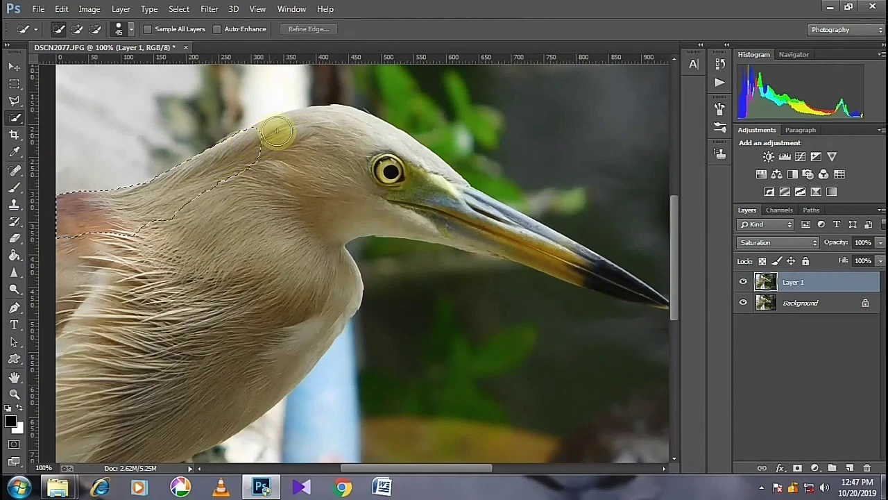
{"action": "mouse_move", "coordinate": [300, 124]}
{"action": "left_mouse_down"}
{"action": "mouse_move", "coordinate": [362, 127]}
{"action": "mouse_move", "coordinate": [479, 215]}
{"action": "mouse_move", "coordinate": [590, 270]}
{"action": "left_mouse_up"}
- Add the rest of the beak out to its tip to the selection, reducing the brush size to 6
{"action": "left_click_drag", "start_coordinate": [457, 468], "coordinate": [472, 467]}
{"action": "left_click_drag", "start_coordinate": [543, 273], "coordinate": [559, 283]}
{"action": "key", "text": "bracketleft"}
{"action": "key", "text": "bracketleft"}
{"action": "key", "text": "bracketleft"}
{"action": "key", "text": "bracketleft"}
{"action": "key", "text": "bracketleft"}
{"action": "key", "text": "bracketleft"}
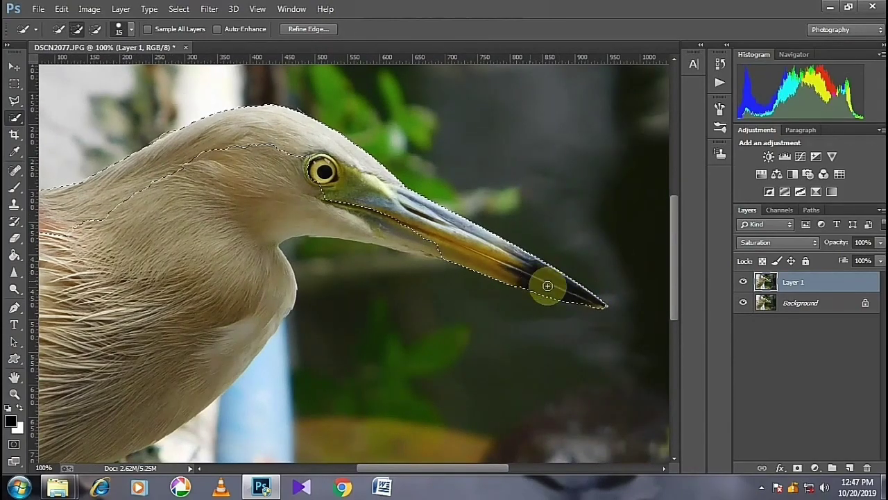
{"action": "key", "text": "ctrl+plus"}
{"action": "key", "text": "ctrl+plus"}
{"action": "left_click_drag", "start_coordinate": [448, 471], "coordinate": [528, 472]}
{"action": "key", "text": "bracketleft"}
{"action": "key", "text": "bracketleft"}
{"action": "key", "text": "bracketleft"}
{"action": "key", "text": "bracketleft"}
{"action": "key", "text": "bracketleft"}
{"action": "left_click_drag", "start_coordinate": [465, 377], "coordinate": [537, 390]}
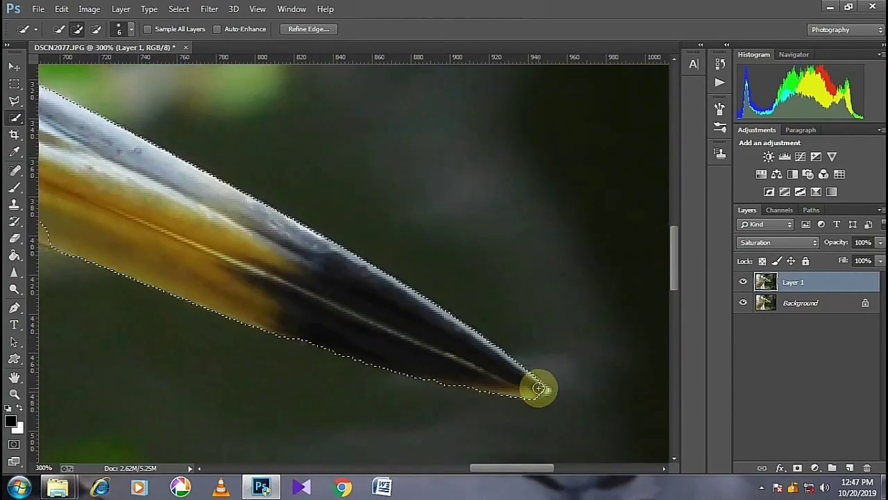
- Extend the selection along the underside of the beak and down the bird's throat and breast
{"action": "left_click_drag", "start_coordinate": [513, 473], "coordinate": [449, 473]}
{"action": "mouse_move", "coordinate": [508, 237]}
{"action": "left_mouse_down"}
{"action": "mouse_move", "coordinate": [256, 180]}
{"action": "mouse_move", "coordinate": [119, 168]}
{"action": "left_mouse_up"}
{"action": "left_click_drag", "start_coordinate": [441, 470], "coordinate": [392, 470]}
{"action": "mouse_move", "coordinate": [445, 170]}
{"action": "left_mouse_down"}
{"action": "mouse_move", "coordinate": [434, 170]}
{"action": "mouse_move", "coordinate": [408, 335]}
{"action": "left_mouse_up"}
{"action": "scroll", "coordinate": [408, 335], "scroll_direction": "down", "scroll_amount": 5}
{"action": "mouse_move", "coordinate": [402, 164]}
{"action": "left_mouse_down"}
{"action": "mouse_move", "coordinate": [313, 305]}
{"action": "mouse_move", "coordinate": [266, 357]}
{"action": "left_mouse_up"}
{"action": "left_click_drag", "start_coordinate": [408, 467], "coordinate": [385, 468]}
{"action": "scroll", "coordinate": [401, 230], "scroll_direction": "down", "scroll_amount": 5}
{"action": "left_click_drag", "start_coordinate": [400, 230], "coordinate": [220, 371]}
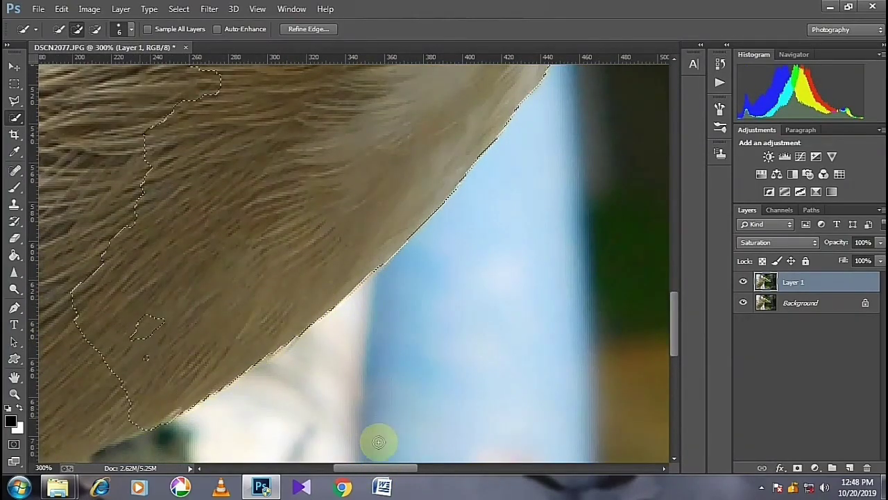
- Complete the selection along the bird's lower belly, subtracting the spill-over and adding missing feather areas
{"action": "left_click_drag", "start_coordinate": [383, 468], "coordinate": [355, 468]}
{"action": "scroll", "coordinate": [240, 294], "scroll_direction": "down", "scroll_amount": 5}
{"action": "left_click_drag", "start_coordinate": [240, 294], "coordinate": [74, 372]}
{"action": "left_click", "coordinate": [95, 29]}
{"action": "left_click_drag", "start_coordinate": [261, 310], "coordinate": [286, 303]}
{"action": "left_click", "coordinate": [77, 29]}
{"action": "left_click_drag", "start_coordinate": [202, 306], "coordinate": [83, 367]}
{"action": "left_click_drag", "start_coordinate": [385, 468], "coordinate": [345, 468]}
{"action": "mouse_move", "coordinate": [347, 377]}
{"action": "left_mouse_down"}
{"action": "mouse_move", "coordinate": [271, 411]}
{"action": "mouse_move", "coordinate": [213, 388]}
{"action": "left_mouse_up"}
- Add the remaining inner area of the bird's body to the selection and enlarge the selection brush
{"action": "key", "text": "ctrl+minus"}
{"action": "key", "text": "ctrl+minus"}
{"action": "scroll", "coordinate": [290, 363], "scroll_direction": "up", "scroll_amount": 1}
{"action": "mouse_move", "coordinate": [304, 344]}
{"action": "left_mouse_down"}
{"action": "mouse_move", "coordinate": [297, 266]}
{"action": "mouse_move", "coordinate": [306, 302]}
{"action": "mouse_move", "coordinate": [345, 151]}
{"action": "mouse_move", "coordinate": [331, 126]}
{"action": "mouse_move", "coordinate": [332, 143]}
{"action": "mouse_move", "coordinate": [460, 192]}
{"action": "left_mouse_up"}
{"action": "key", "text": "ctrl+minus"}
{"action": "key", "text": "bracketright"}
{"action": "key", "text": "bracketright"}
{"action": "key", "text": "bracketright"}
{"action": "key", "text": "bracketright"}
{"action": "key", "text": "bracketright"}
{"action": "key", "text": "bracketright"}
{"action": "key", "text": "bracketright"}
{"action": "key", "text": "bracketright"}
{"action": "key", "text": "bracketright"}
- Use Refine Edge on the bird selection, smoothing it slightly and shifting the edge outward, with output to Selection
{"action": "key", "text": "ctrl+plus"}
{"action": "key", "text": "ctrl+plus"}
{"action": "key", "text": "ctrl+plus"}
{"action": "key", "text": "ctrl+plus"}
{"action": "key", "text": "ctrl+plus"}
{"action": "key", "text": "ctrl+plus"}
{"action": "left_click", "coordinate": [14, 66]}
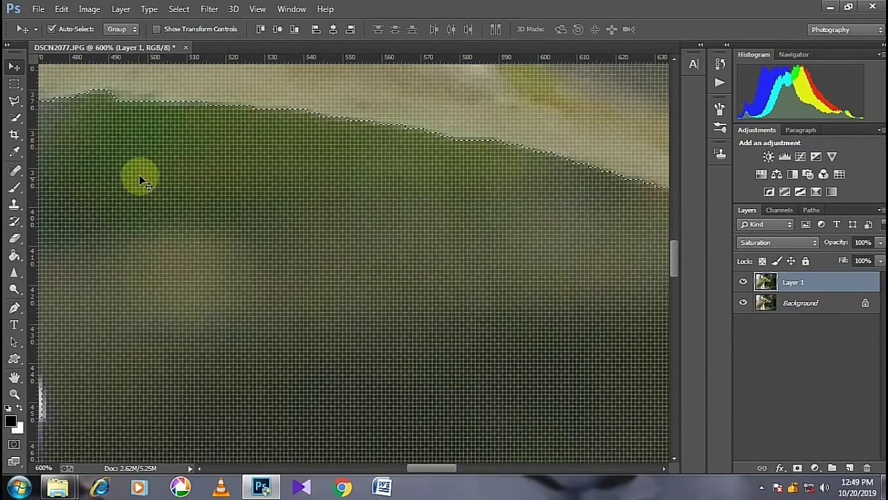
{"action": "key", "text": "ctrl+minus"}
{"action": "key", "text": "ctrl+minus"}
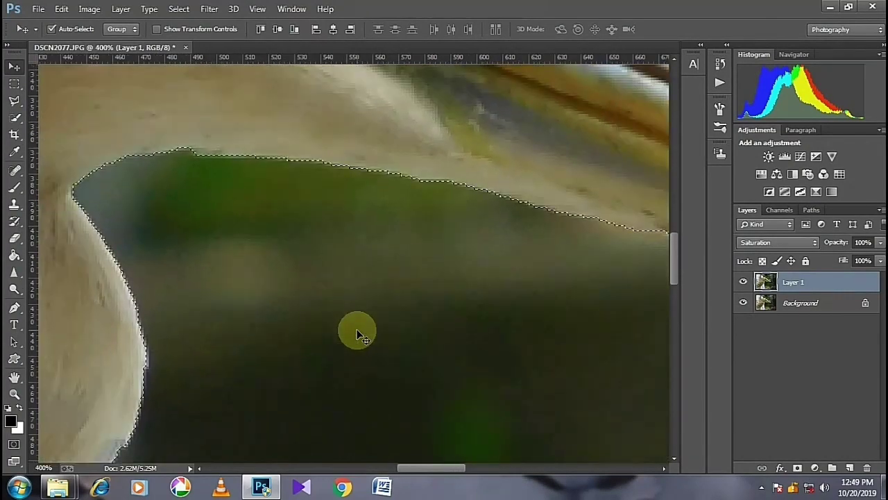
{"action": "left_click", "coordinate": [210, 10]}
{"action": "mouse_move", "coordinate": [178, 9]}
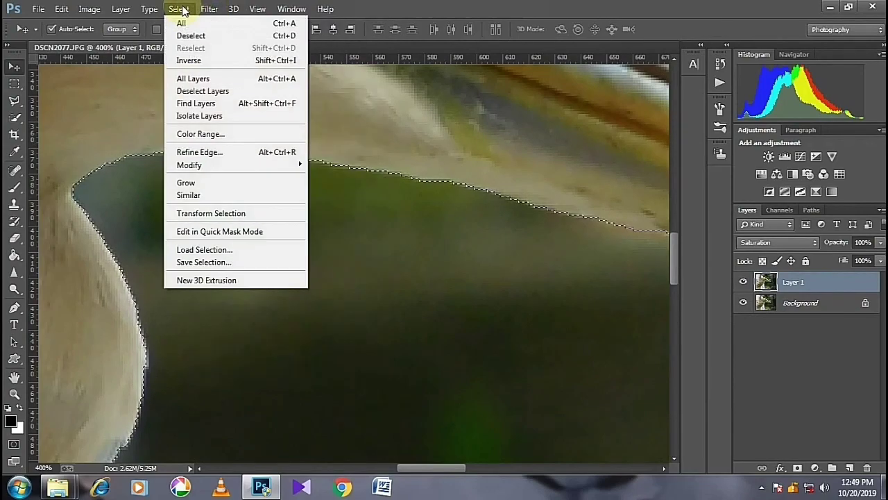
{"action": "left_click", "coordinate": [197, 152]}
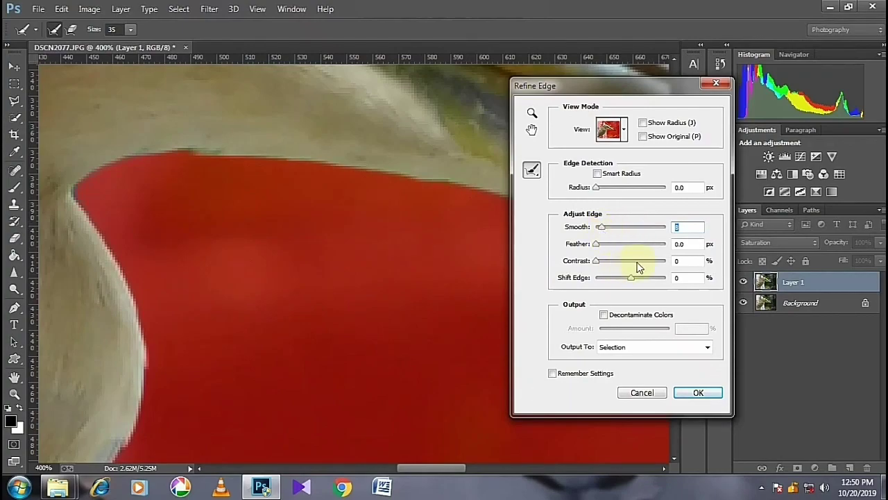
{"action": "left_click_drag", "start_coordinate": [630, 277], "coordinate": [644, 278]}
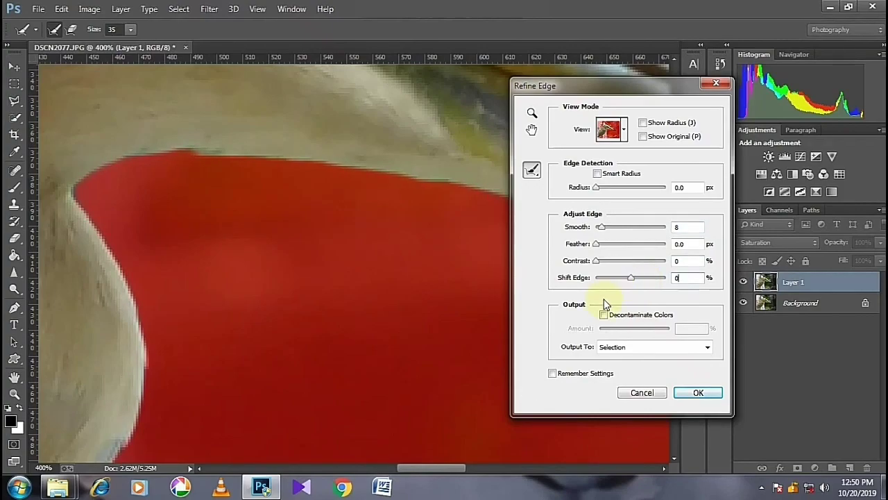
{"action": "left_click", "coordinate": [692, 392]}
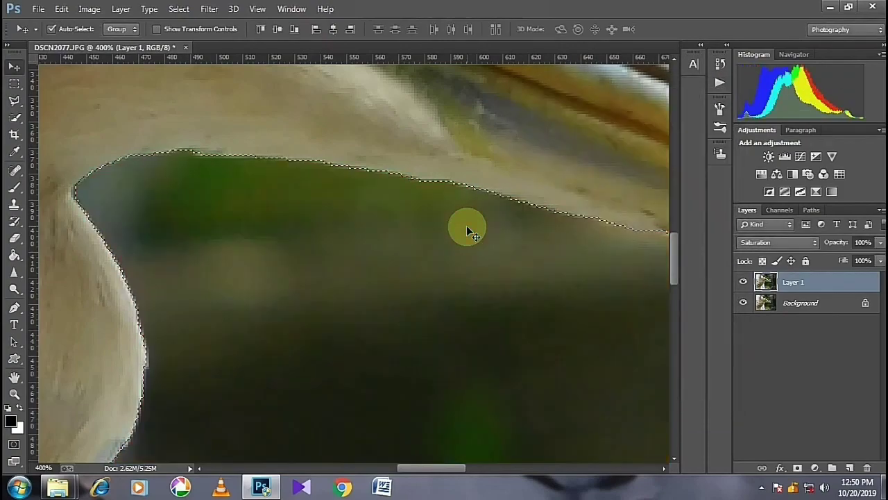
- Add a layer mask to Layer 1 from the bird selection and hide the Background layer
{"action": "key", "text": "shift+minus"}
{"action": "key", "text": "ctrl+minus"}
{"action": "key", "text": "ctrl+minus"}
{"action": "key", "text": "ctrl+minus"}
{"action": "key", "text": "ctrl+minus"}
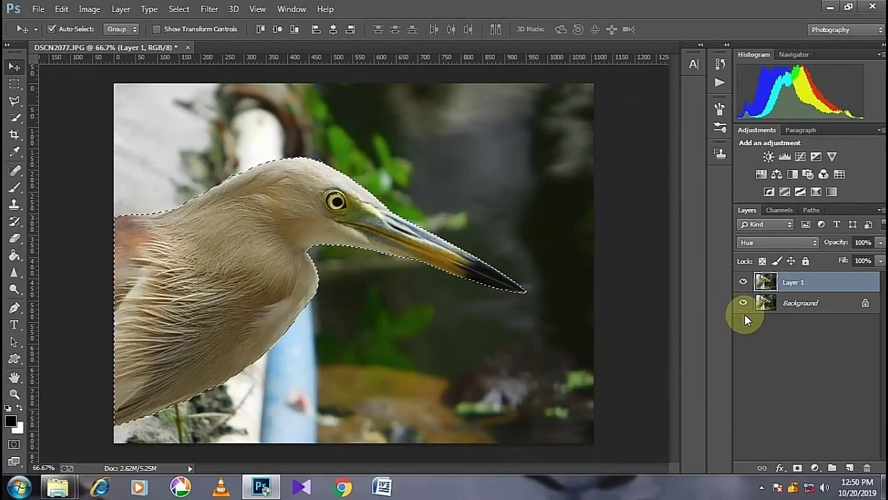
{"action": "left_click", "coordinate": [797, 470]}
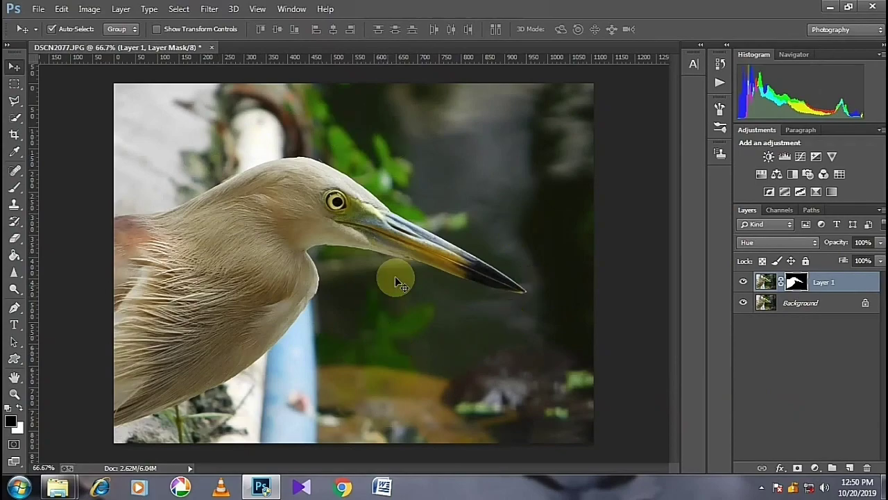
{"action": "left_click", "coordinate": [741, 304]}
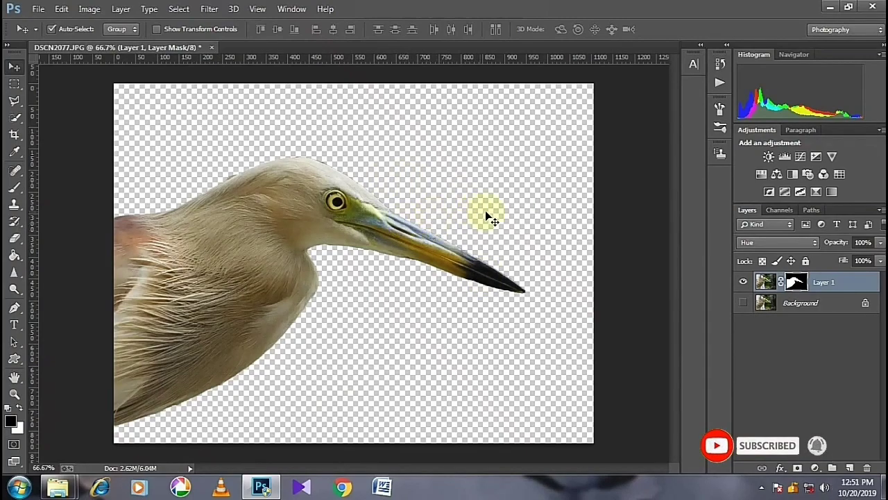
- Open the foliage picture images (60).jpg as a docked document
{"action": "left_click", "coordinate": [38, 9]}
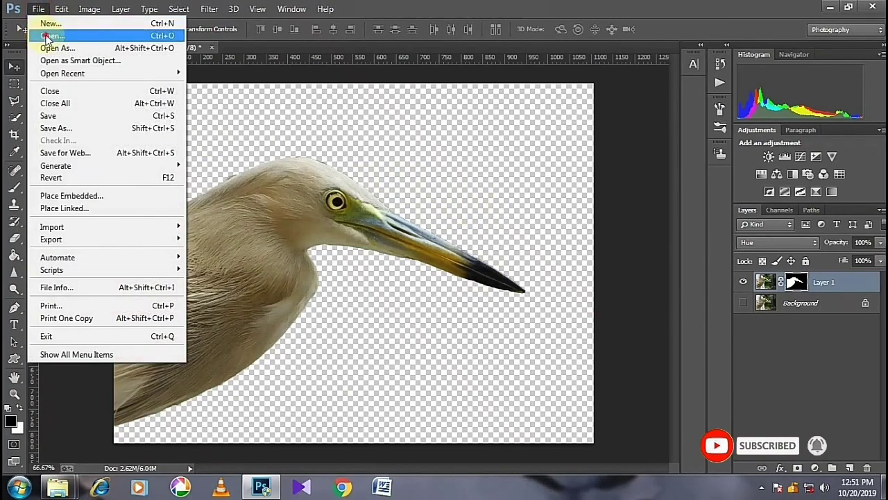
{"action": "left_click", "coordinate": [39, 33]}
{"action": "left_click", "coordinate": [433, 222]}
{"action": "left_click", "coordinate": [532, 397]}
{"action": "left_click_drag", "start_coordinate": [254, 62], "coordinate": [419, 48]}
- Enlarge the foliage picture proportionally to a width of 1511 pixels
{"action": "left_click", "coordinate": [90, 8]}
{"action": "left_click", "coordinate": [117, 102]}
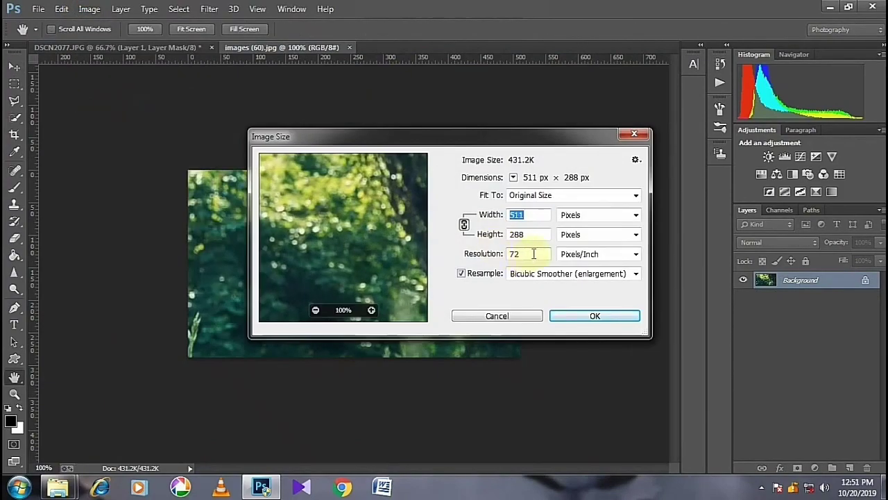
{"action": "left_click", "coordinate": [510, 214]}
{"action": "type", "text": "1"}
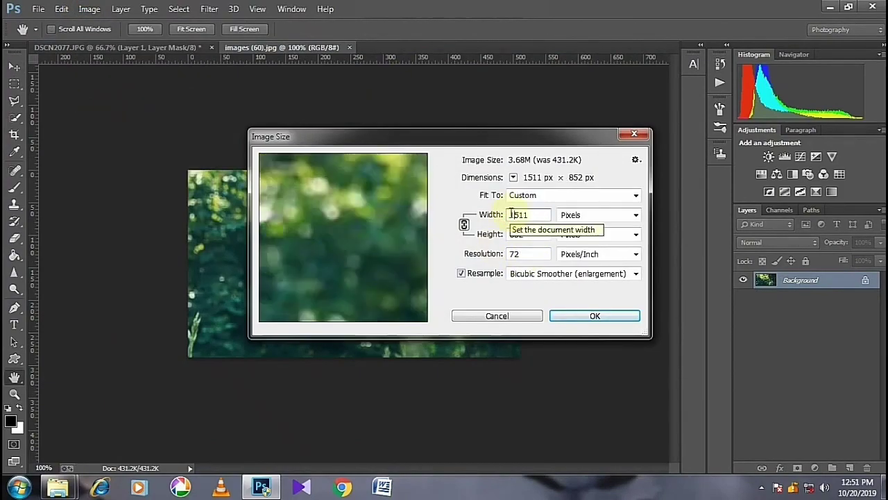
{"action": "left_click", "coordinate": [575, 313]}
- Copy the foliage picture into the bird document 1.jpg and stack its layer below the masked bird layer
{"action": "left_click", "coordinate": [14, 69]}
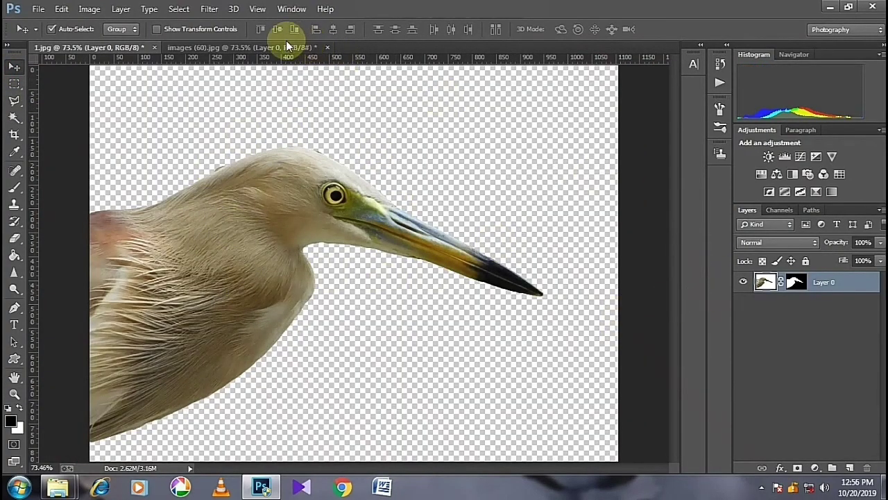
{"action": "left_click", "coordinate": [283, 52]}
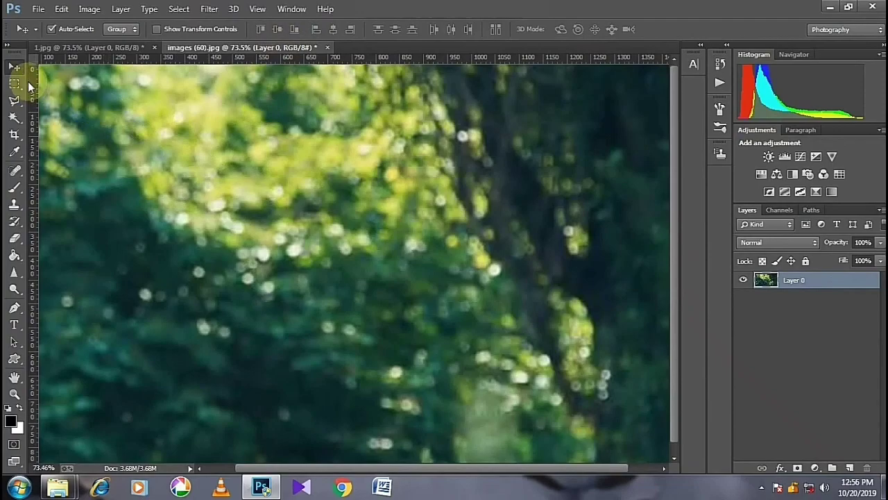
{"action": "left_click_drag", "start_coordinate": [365, 143], "coordinate": [291, 123]}
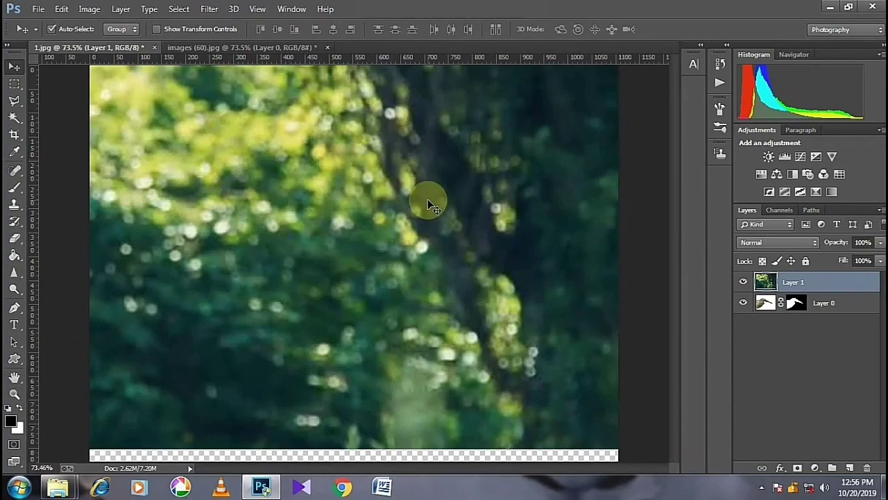
{"action": "key", "text": "ctrl+minus"}
{"action": "key", "text": "ctrl+minus"}
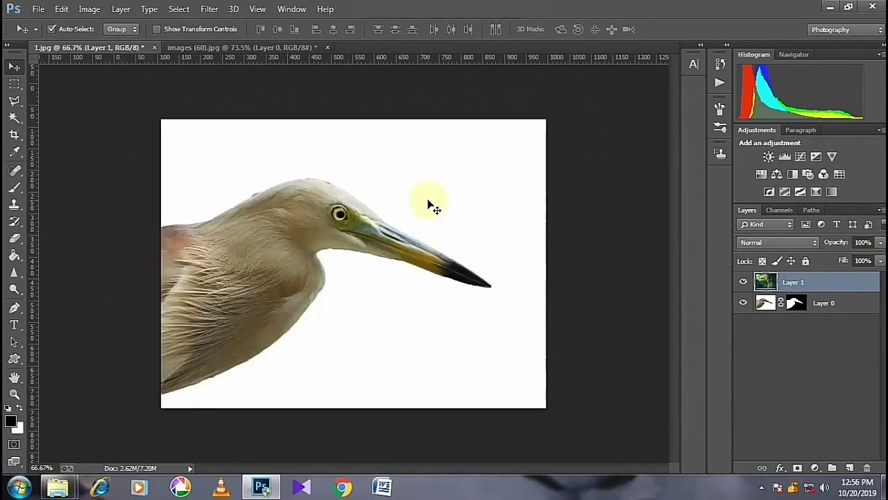
{"action": "left_click_drag", "start_coordinate": [818, 284], "coordinate": [814, 320]}
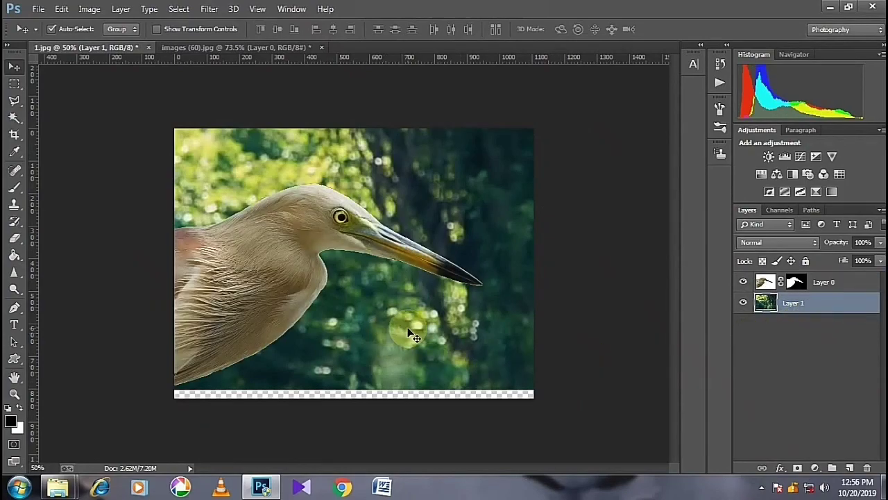
- Enlarge and reposition the foliage layer to cover the whole canvas, with darker trees behind the bird's beak
{"action": "left_click_drag", "start_coordinate": [374, 293], "coordinate": [429, 303]}
{"action": "left_click", "coordinate": [156, 28]}
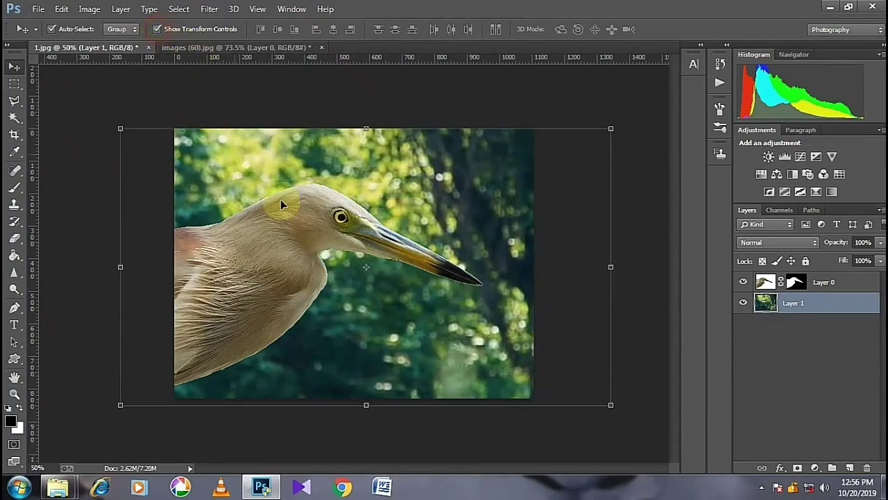
{"action": "left_click_drag", "start_coordinate": [121, 403], "coordinate": [71, 445]}
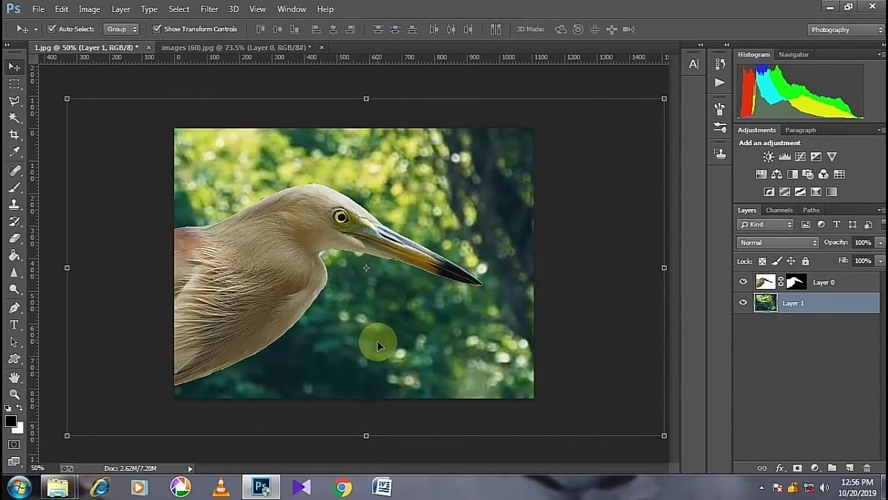
{"action": "left_click_drag", "start_coordinate": [371, 317], "coordinate": [245, 282]}
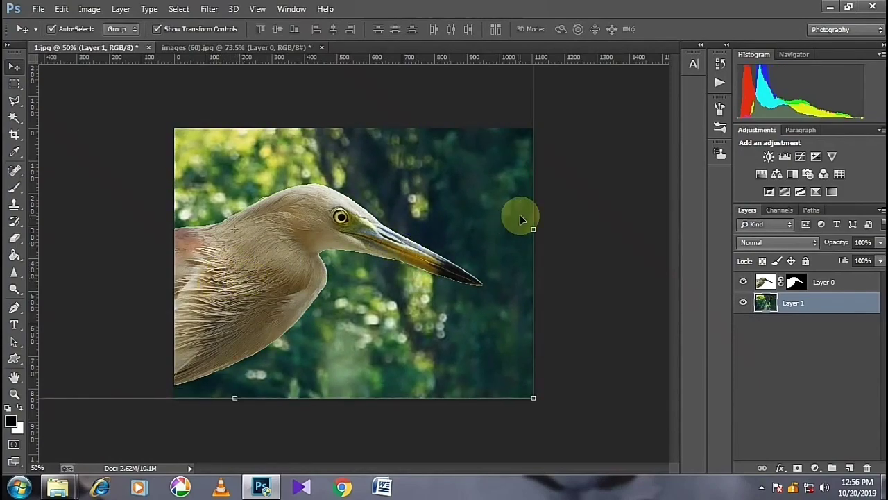
{"action": "left_click", "coordinate": [156, 30]}
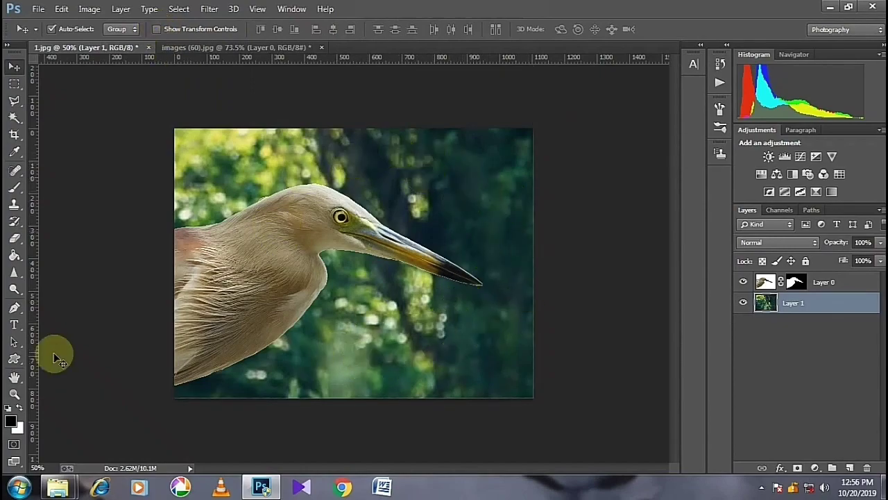
- Apply a Field Blur of 17 px to the foliage layer behind the bird
{"action": "left_click", "coordinate": [14, 394]}
{"action": "left_click", "coordinate": [352, 305]}
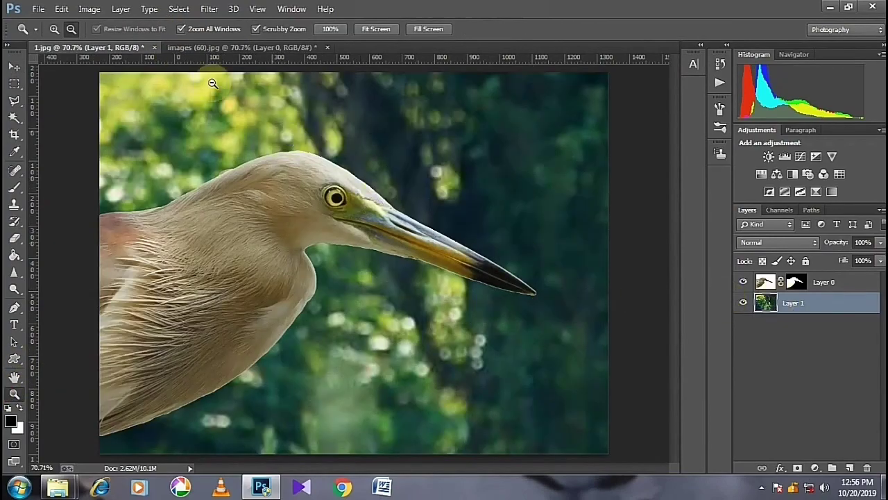
{"action": "left_click", "coordinate": [210, 9]}
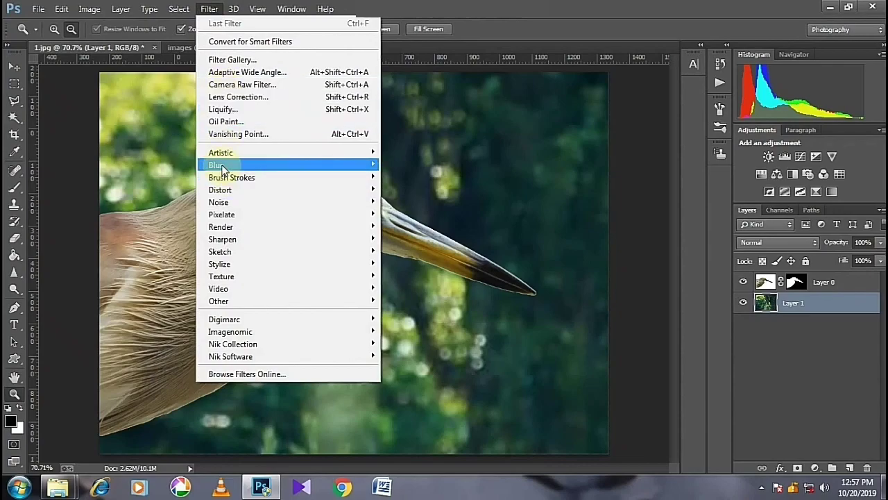
{"action": "mouse_move", "coordinate": [293, 166]}
{"action": "left_click", "coordinate": [405, 166]}
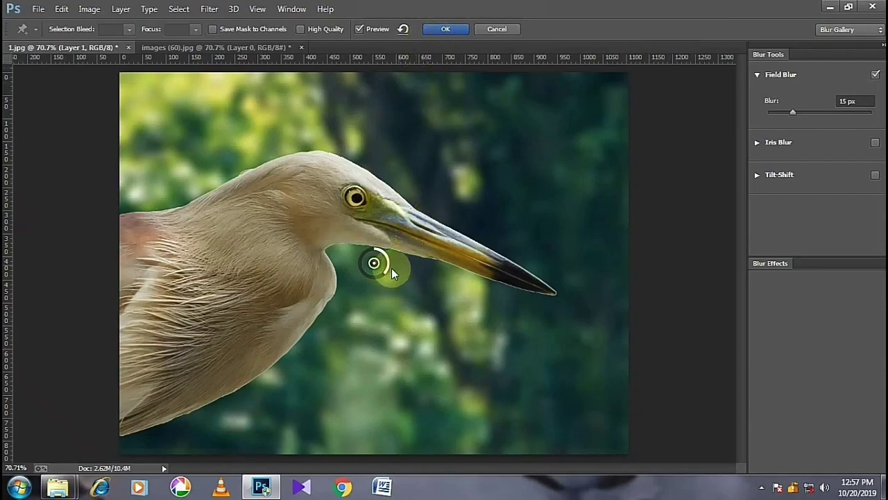
{"action": "left_click_drag", "start_coordinate": [387, 276], "coordinate": [372, 281]}
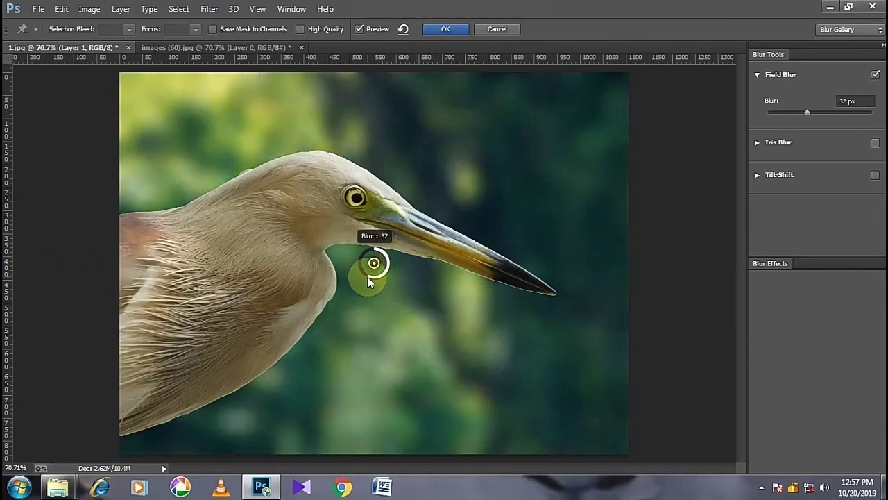
{"action": "left_click_drag", "start_coordinate": [362, 263], "coordinate": [361, 263]}
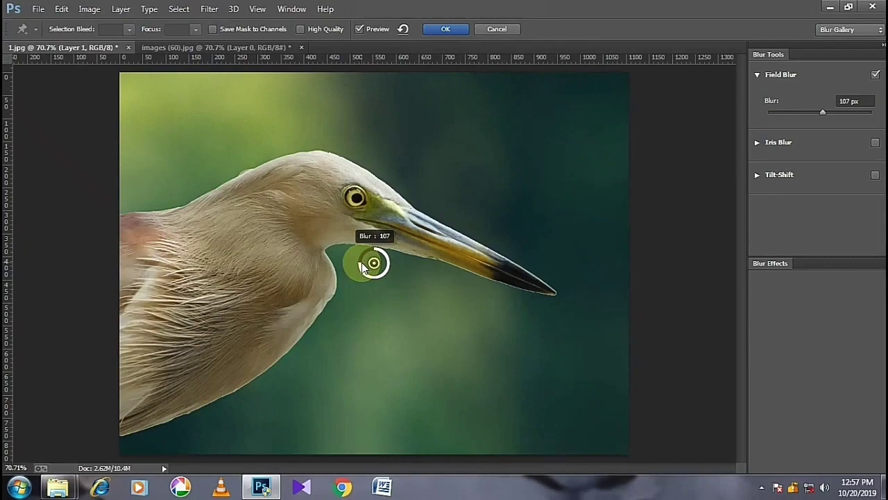
{"action": "mouse_move", "coordinate": [370, 276]}
{"action": "left_mouse_down"}
{"action": "mouse_move", "coordinate": [388, 269]}
{"action": "mouse_move", "coordinate": [379, 279]}
{"action": "left_mouse_up"}
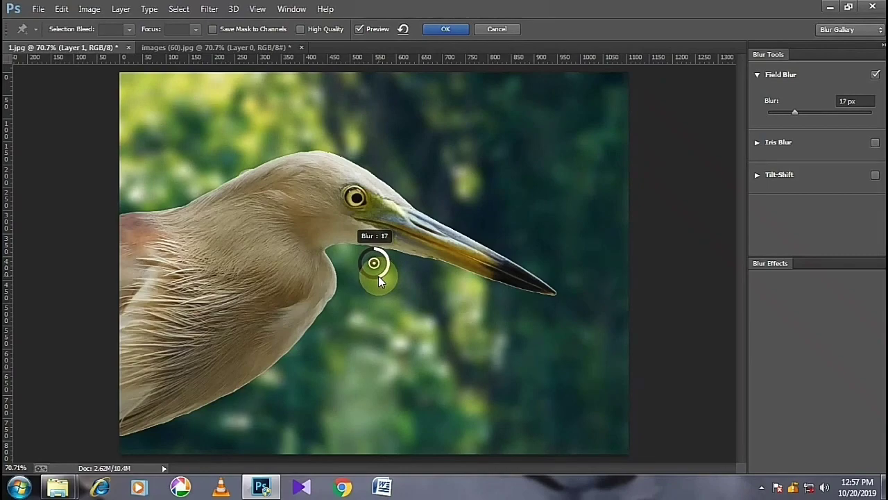
{"action": "left_click", "coordinate": [441, 29]}
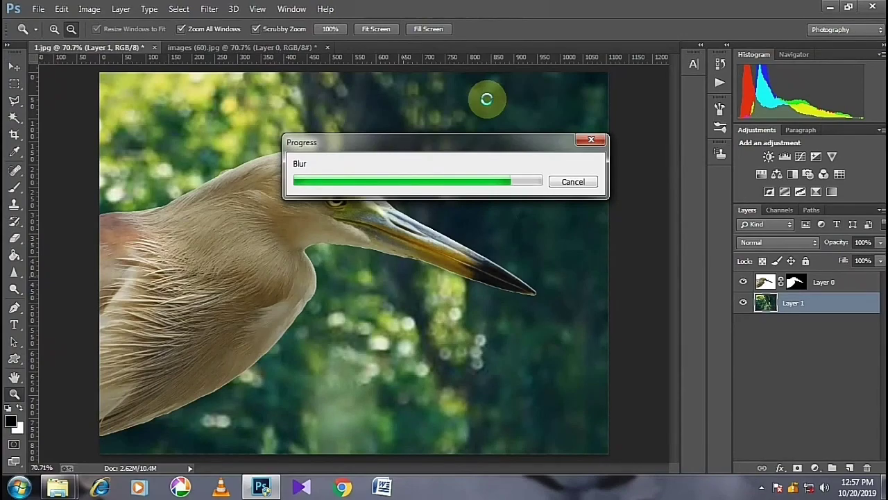
- Open the original bird photo DSCN2077 as a docked document and compare it with the 1.jpg composite
{"action": "left_click_drag", "start_coordinate": [426, 220], "coordinate": [417, 220]}
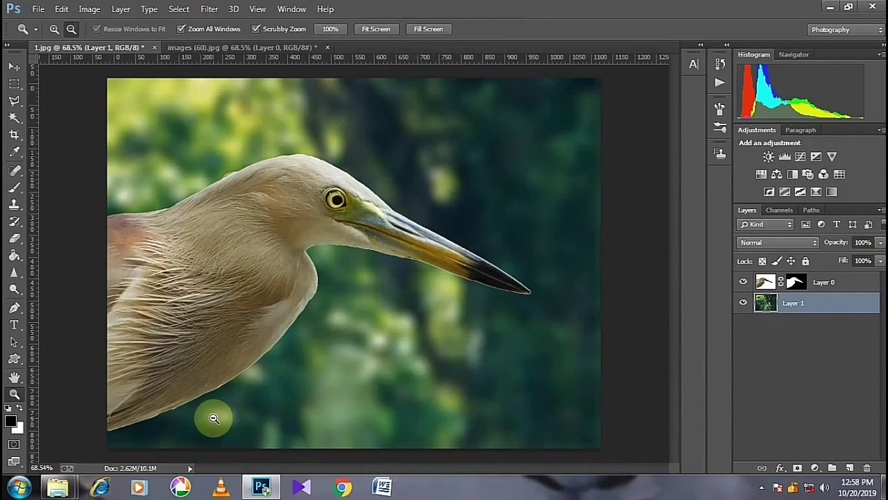
{"action": "left_click", "coordinate": [40, 10]}
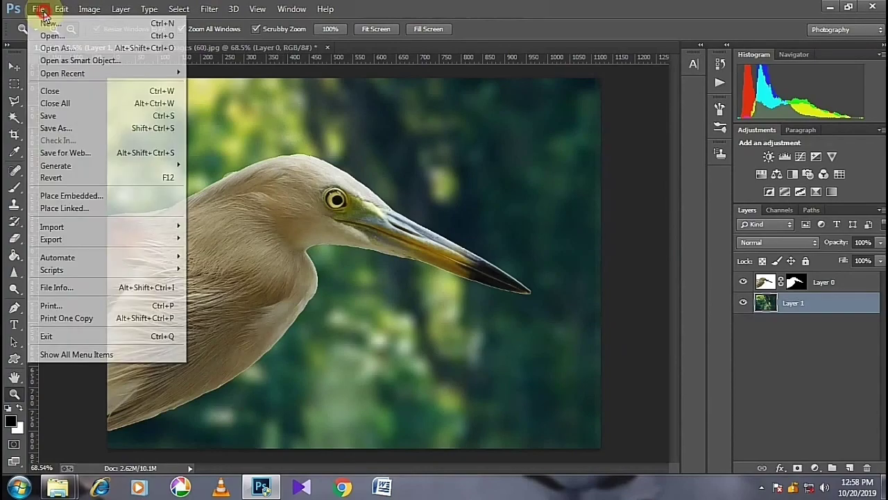
{"action": "left_click", "coordinate": [49, 36]}
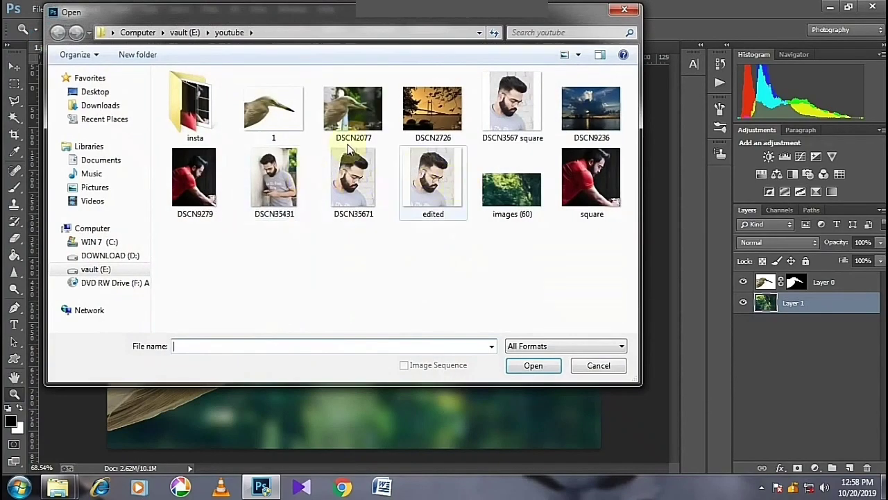
{"action": "left_click", "coordinate": [352, 111]}
{"action": "left_click", "coordinate": [533, 365]}
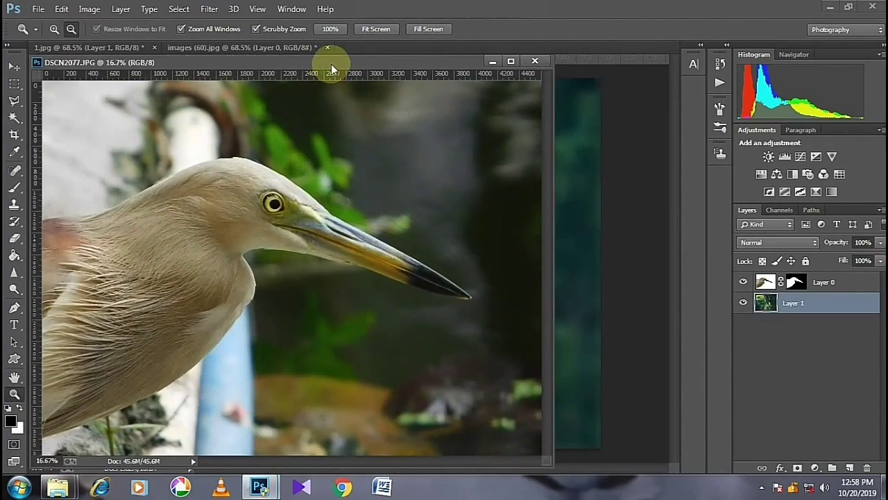
{"action": "left_click_drag", "start_coordinate": [331, 64], "coordinate": [90, 13]}
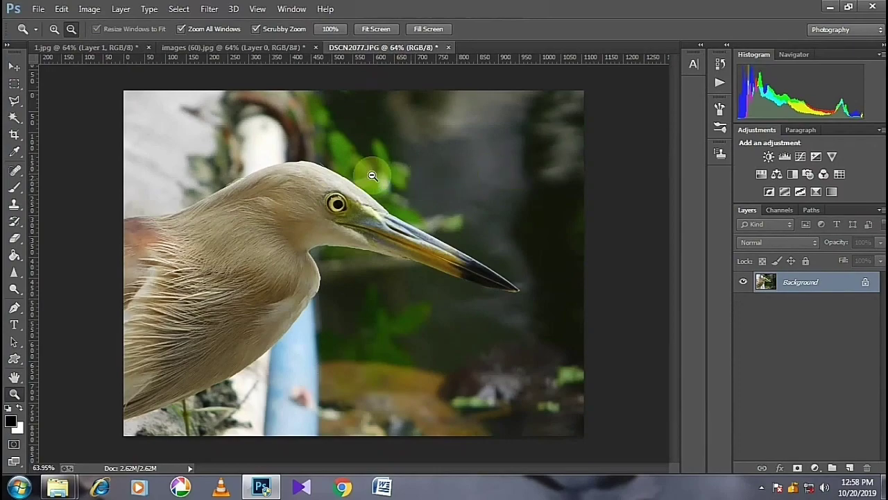
{"action": "left_click", "coordinate": [83, 48]}
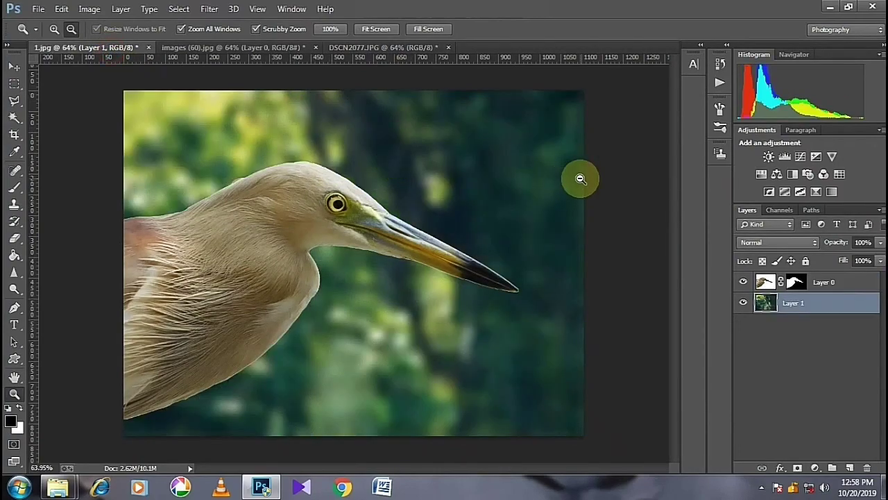